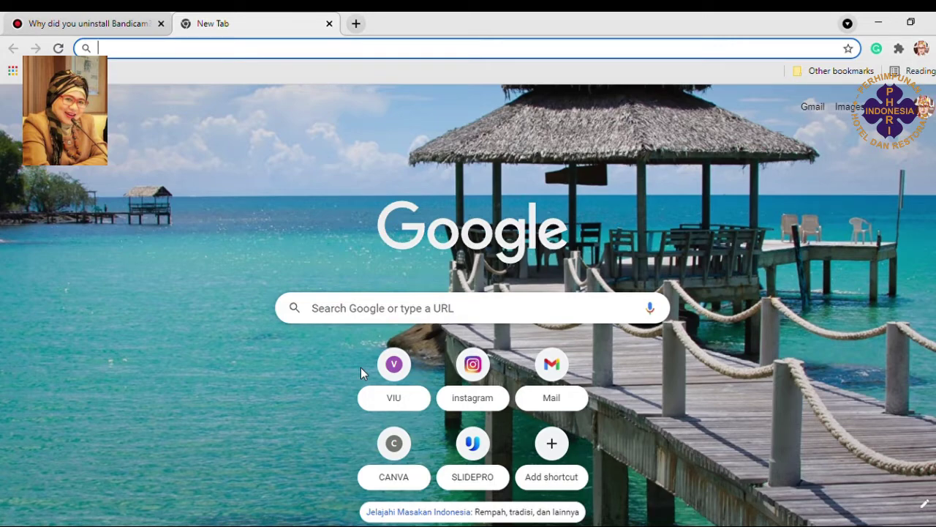
- Go to the PeduliLindungi CMS site at cms.pedulilindungi.id
text(cm)
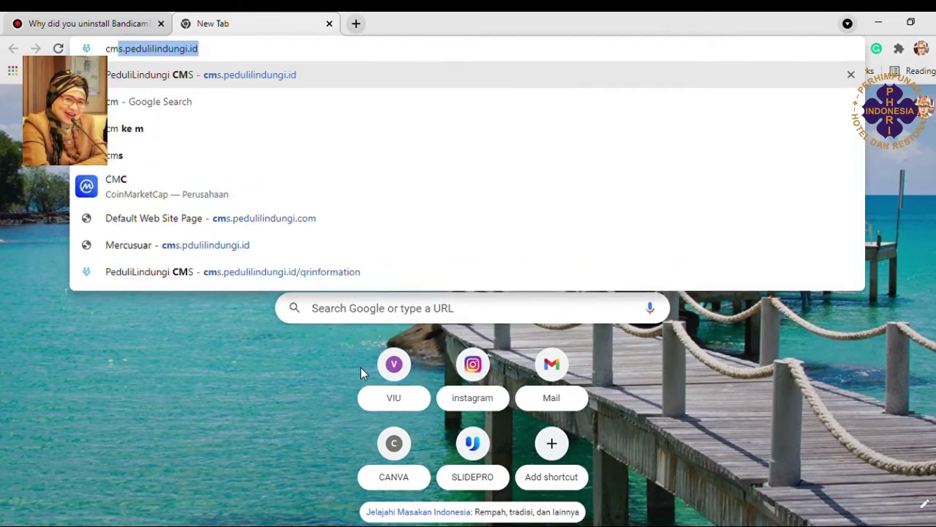
text(s.pe)
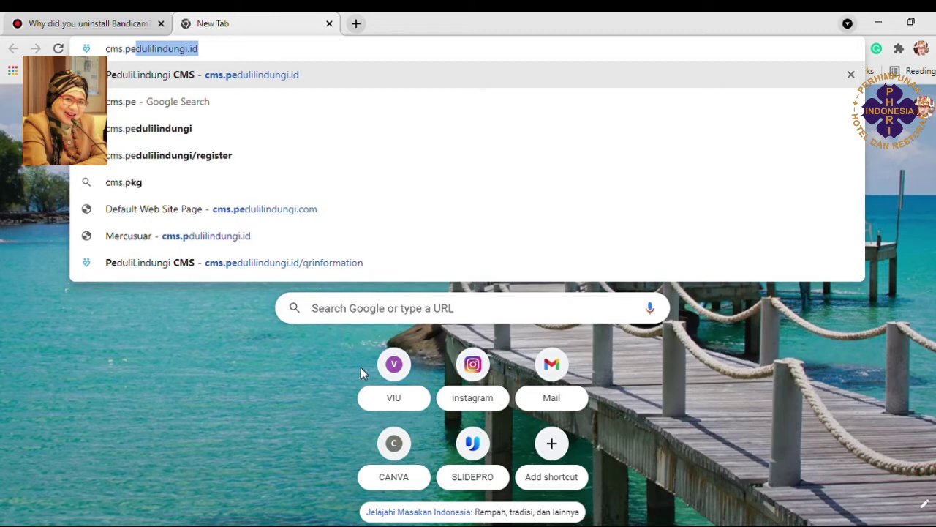
text(dulilin)
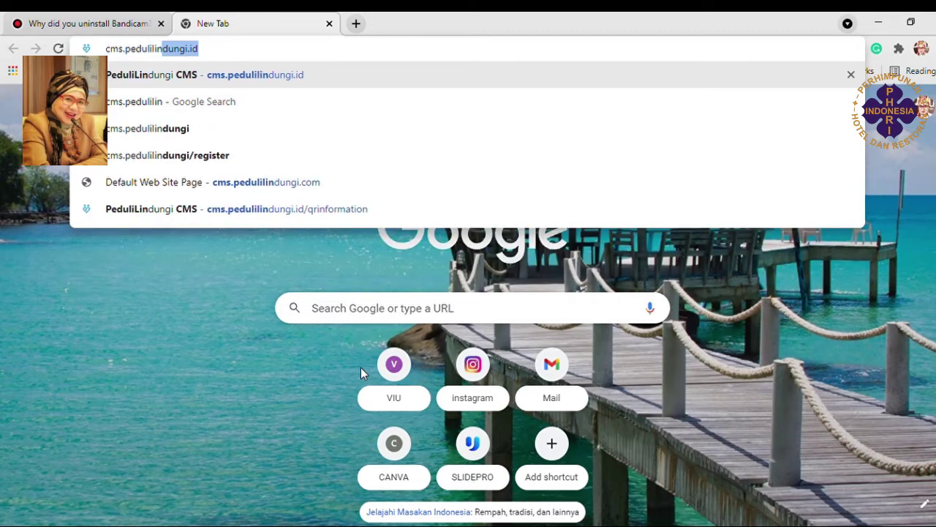
text(dung)
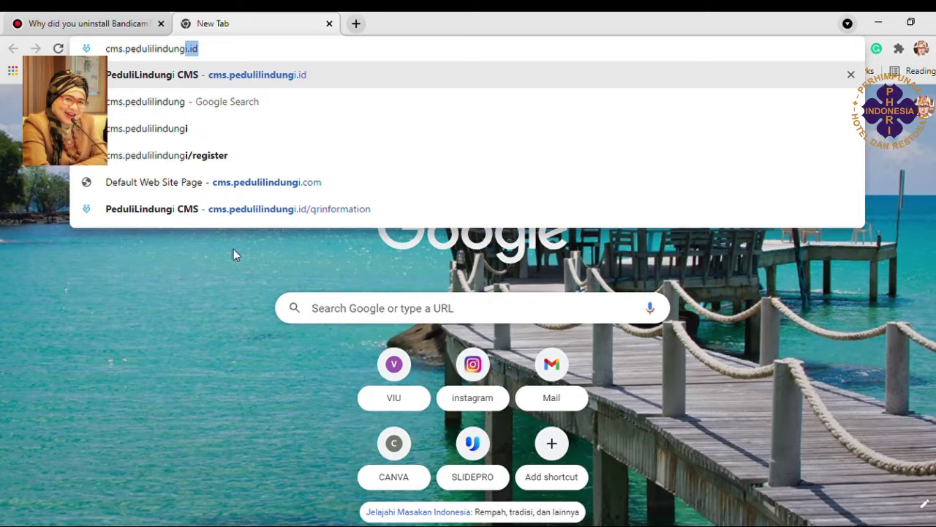
click(153, 74)
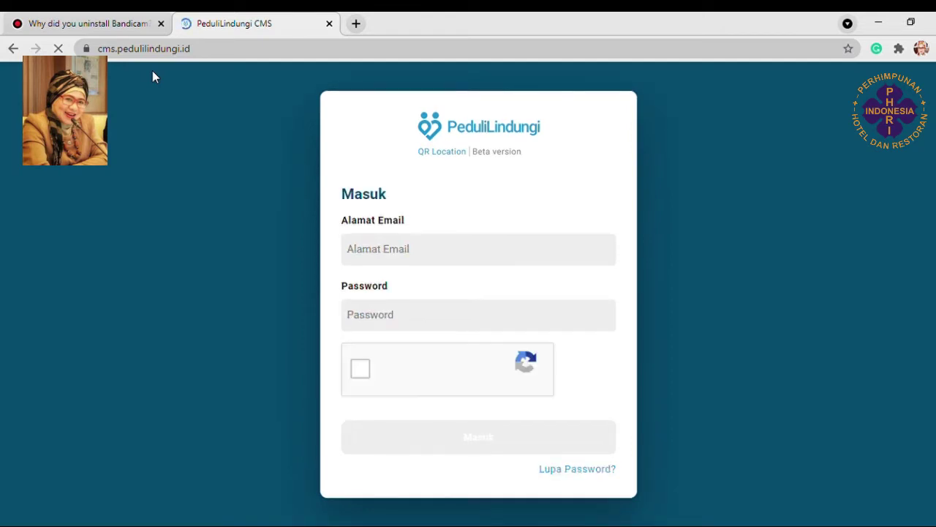
- Log in with the account's e-mail address and password, completing the reCAPTCHA check
click(384, 254)
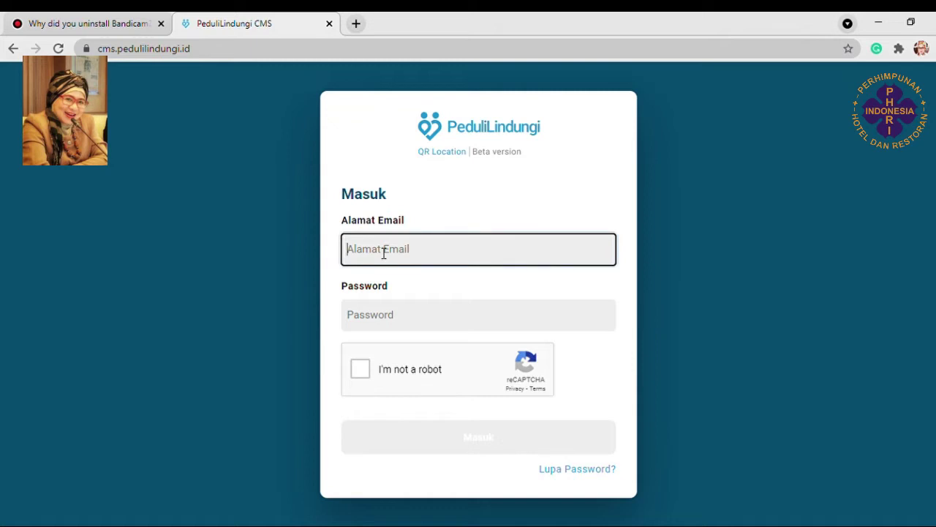
click(386, 287)
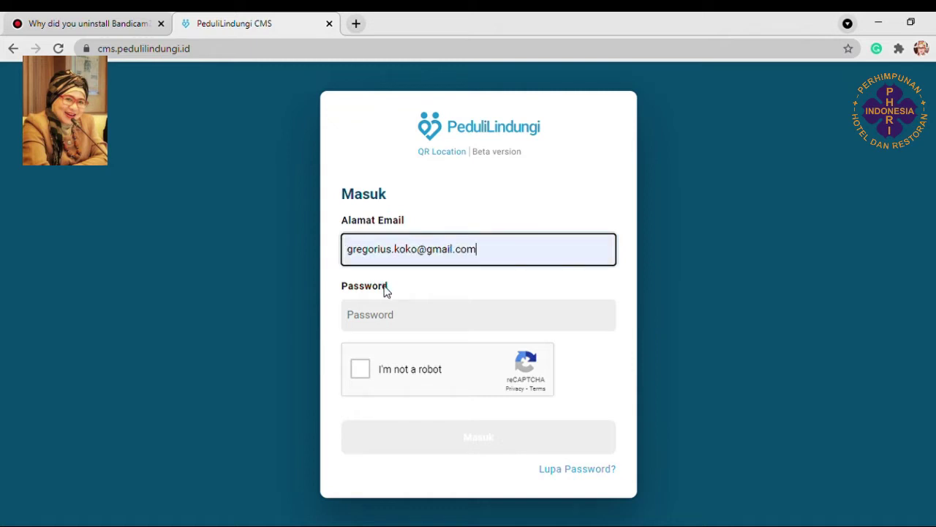
click(384, 320)
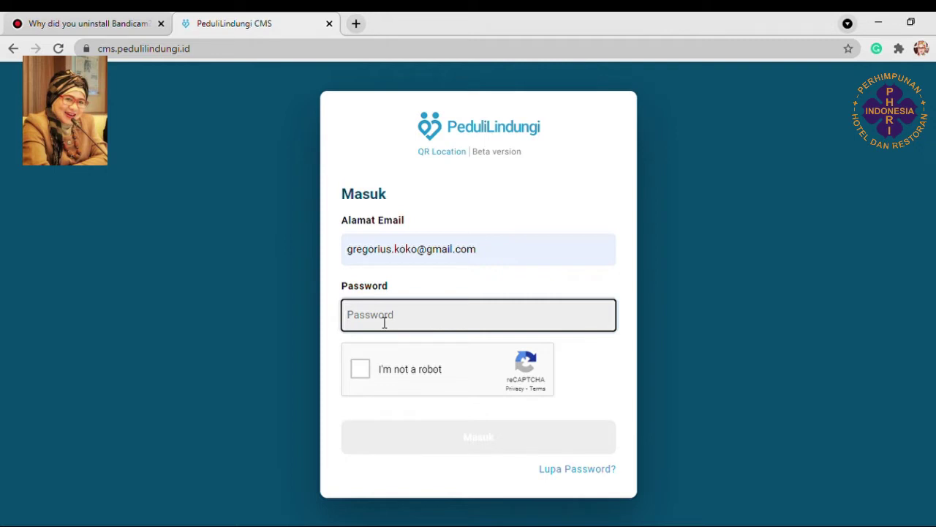
text(••••••••)
click(358, 371)
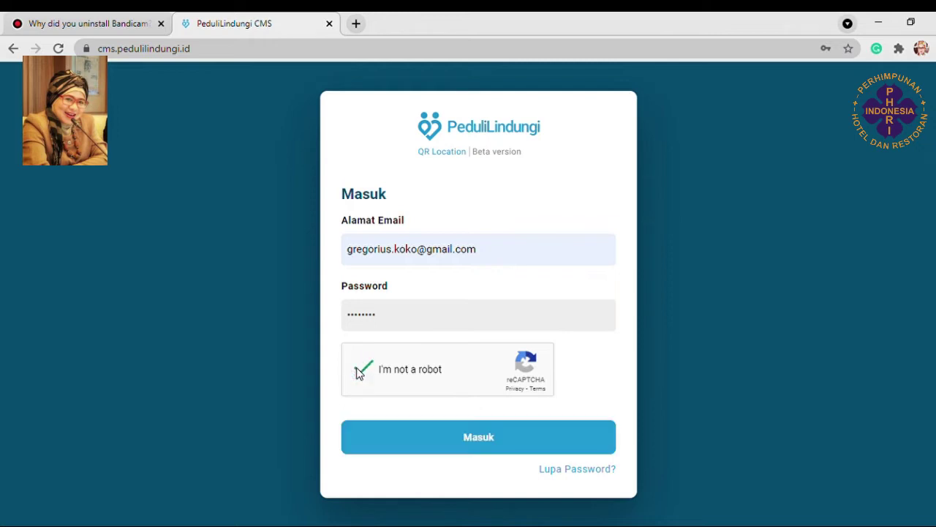
click(488, 438)
click(488, 438)
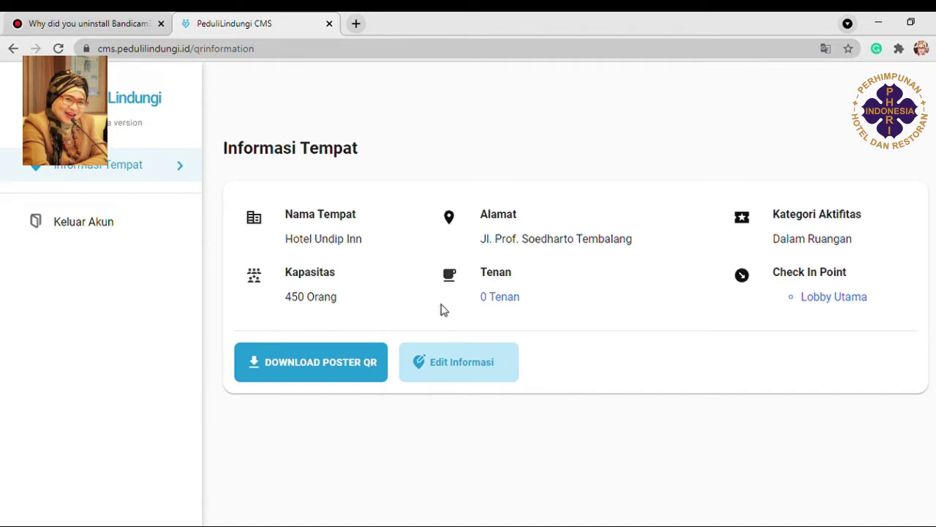
- Open the hotel's place information for editing and choose Aktivitas Dalam Ruangan as its activity category
click(466, 372)
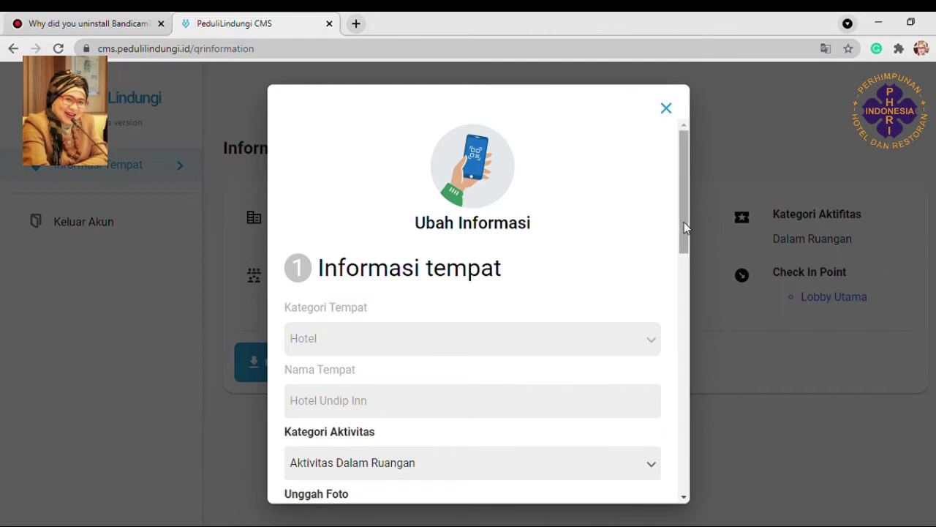
drag(684, 222, 695, 264)
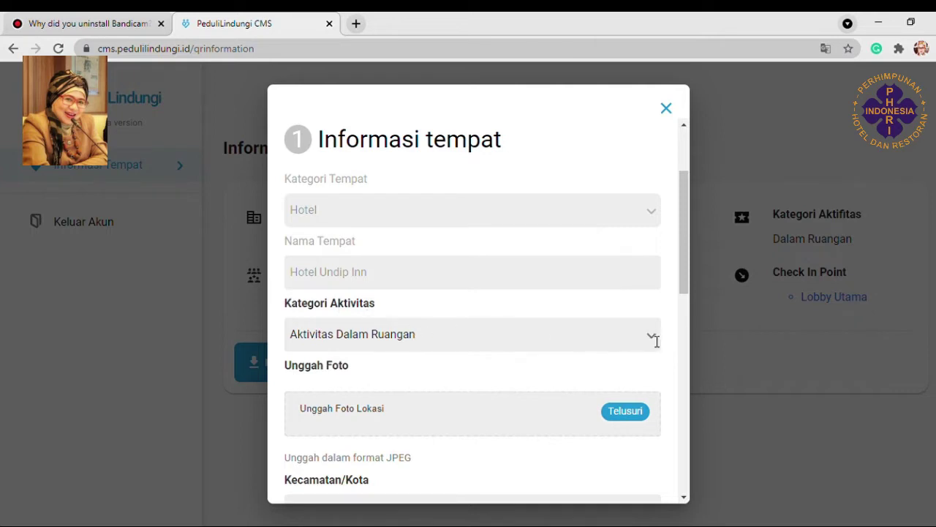
click(623, 341)
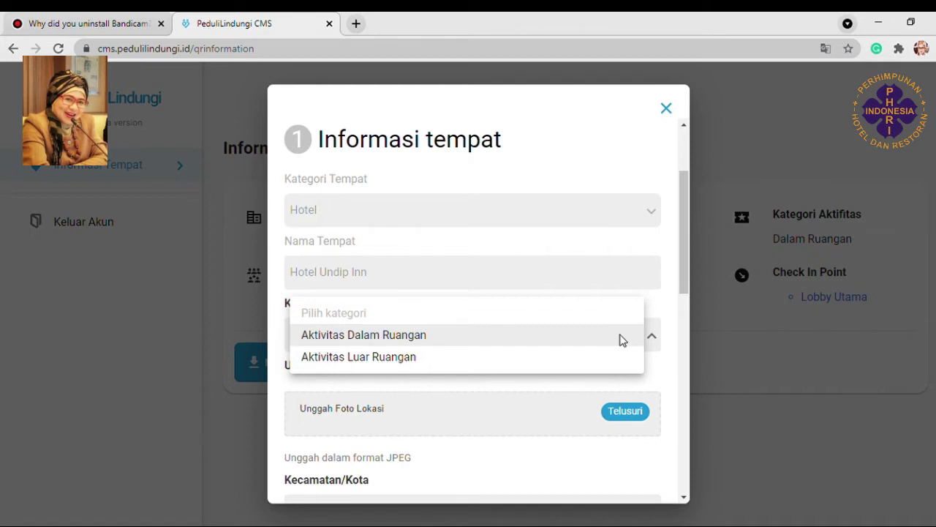
click(517, 338)
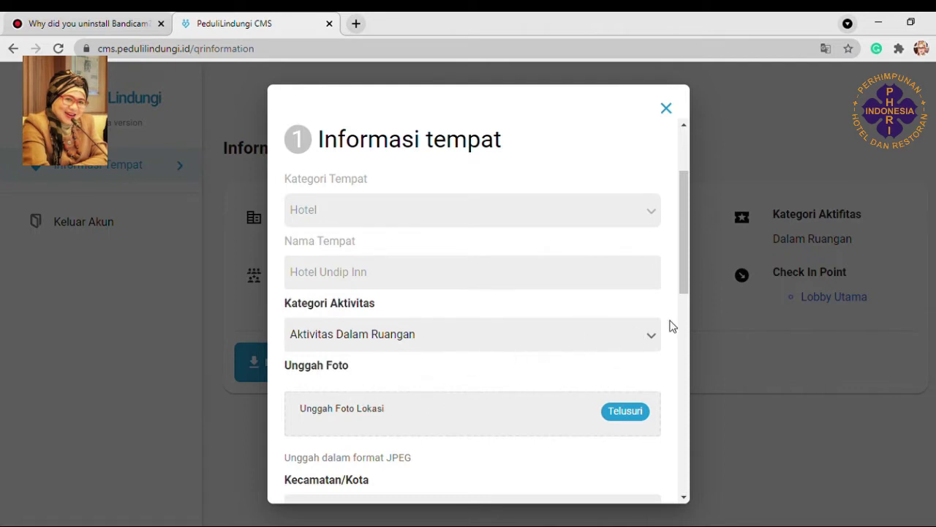
- Review the photo upload, Kecamatan/Kota choices, full address and maximum visitor capacity in the place information form
drag(685, 275, 690, 319)
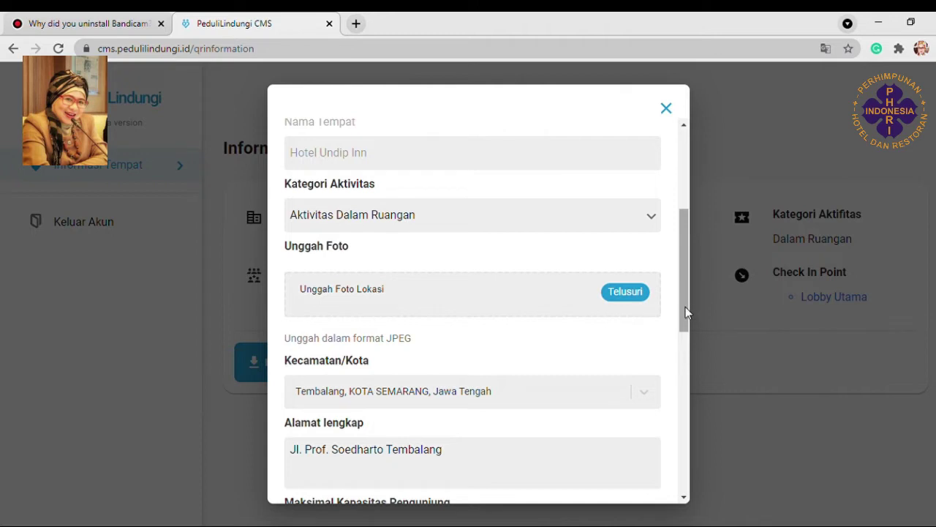
drag(684, 314, 691, 379)
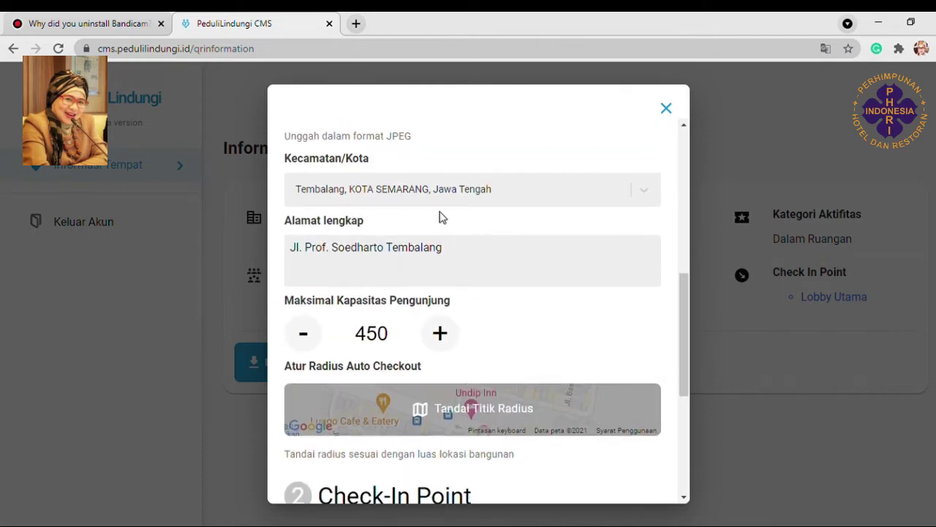
click(488, 196)
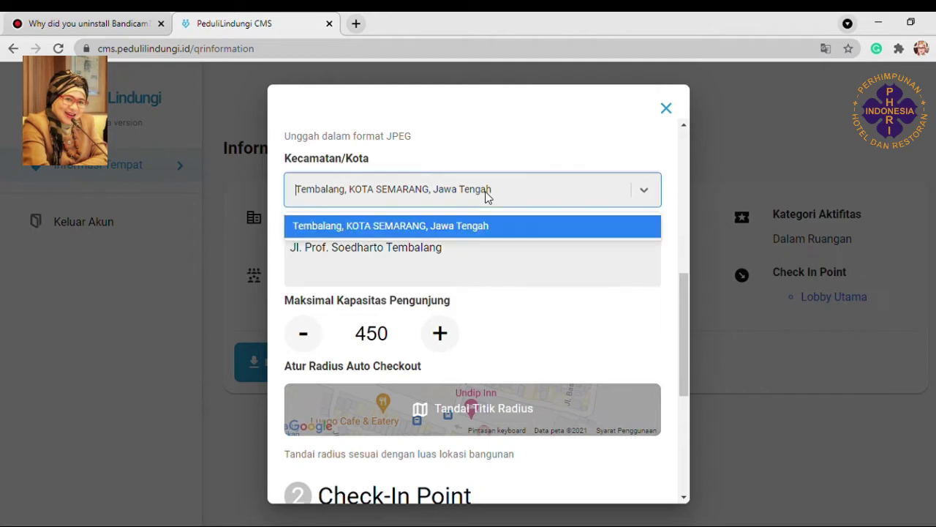
click(560, 317)
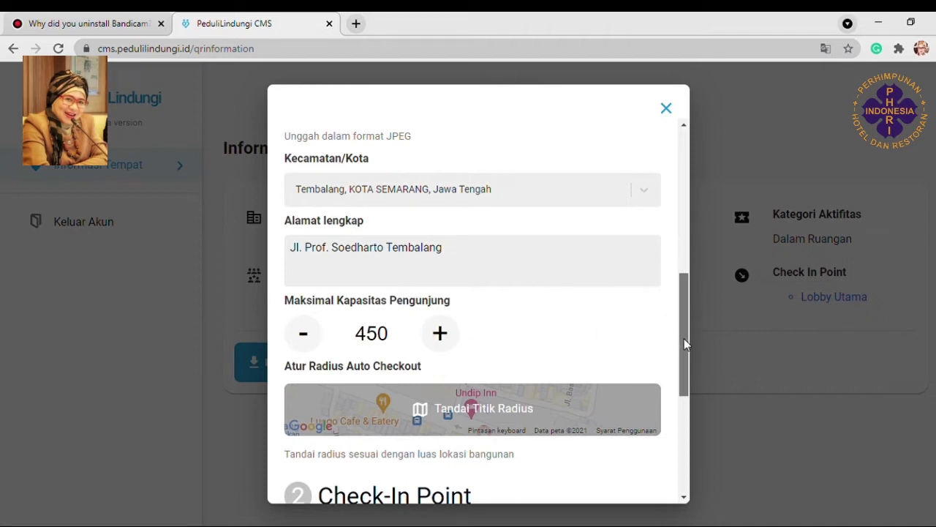
- Open the auto-checkout radius map, move the location marker northwest of the hotel, and return it to Undip Inn
drag(684, 338, 692, 375)
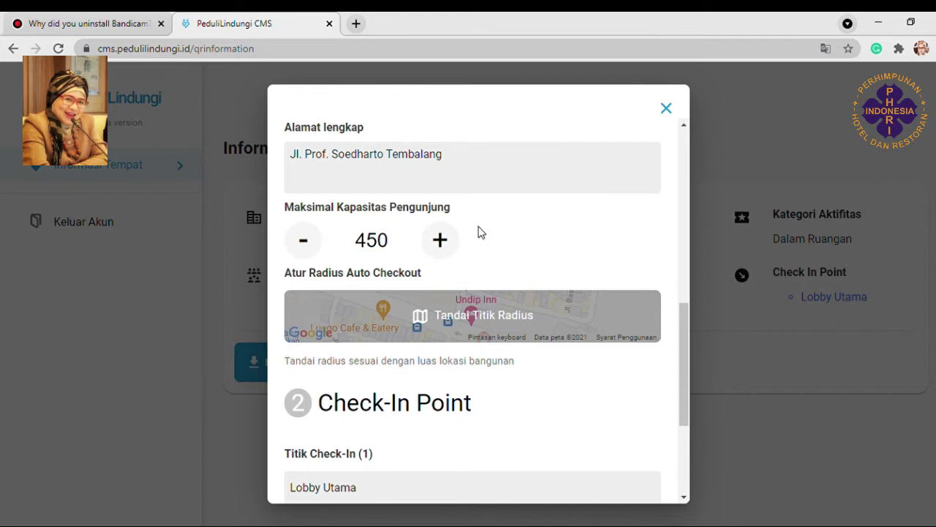
click(493, 319)
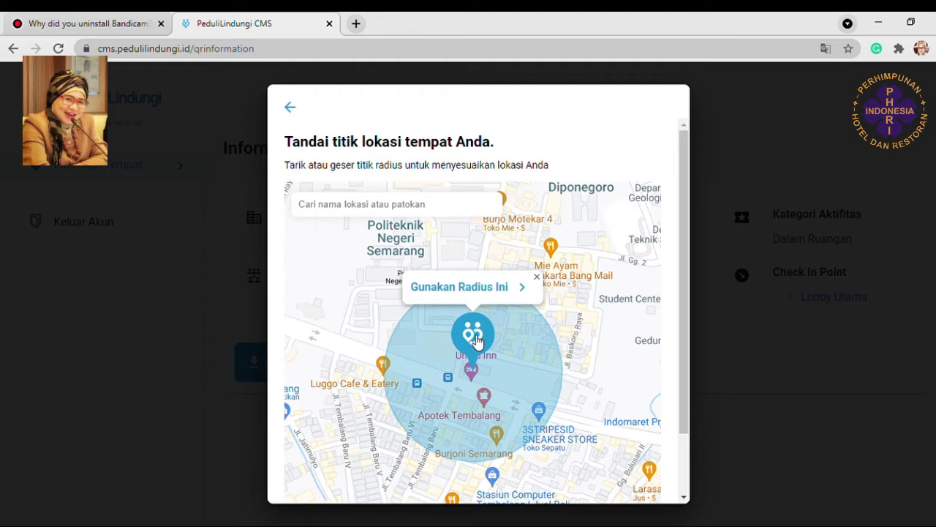
mouse_move(475, 340)
mouse_down()
mouse_move(410, 283)
mouse_move(332, 267)
mouse_move(302, 241)
mouse_up()
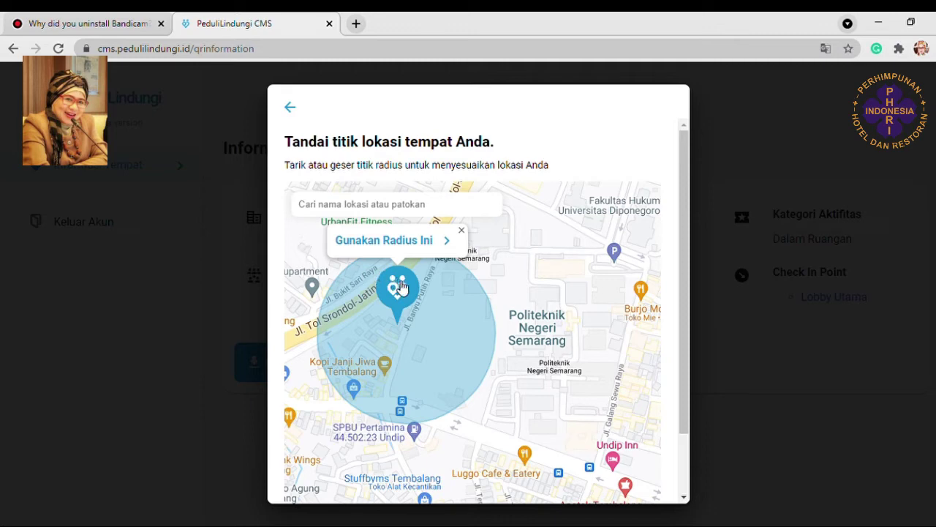
mouse_move(401, 287)
mouse_down()
mouse_move(470, 341)
mouse_move(616, 418)
mouse_move(551, 422)
mouse_up()
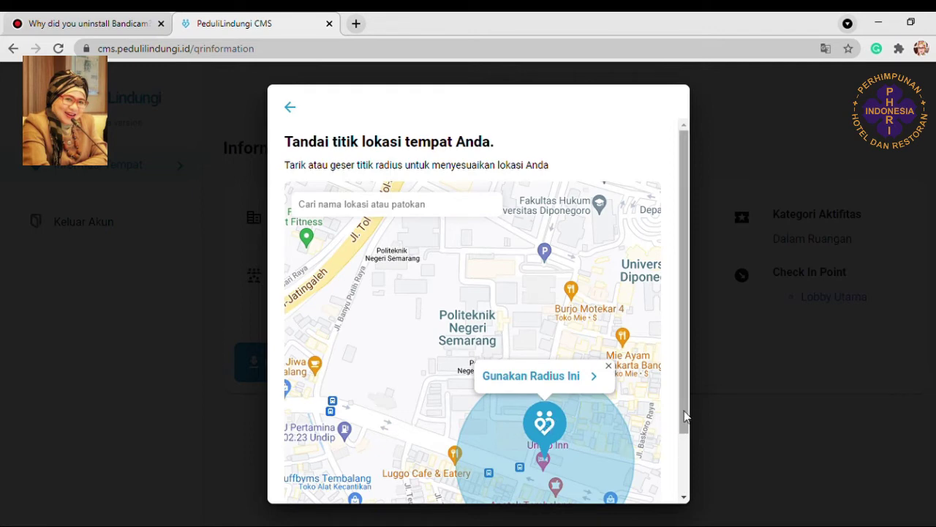
drag(686, 414, 691, 494)
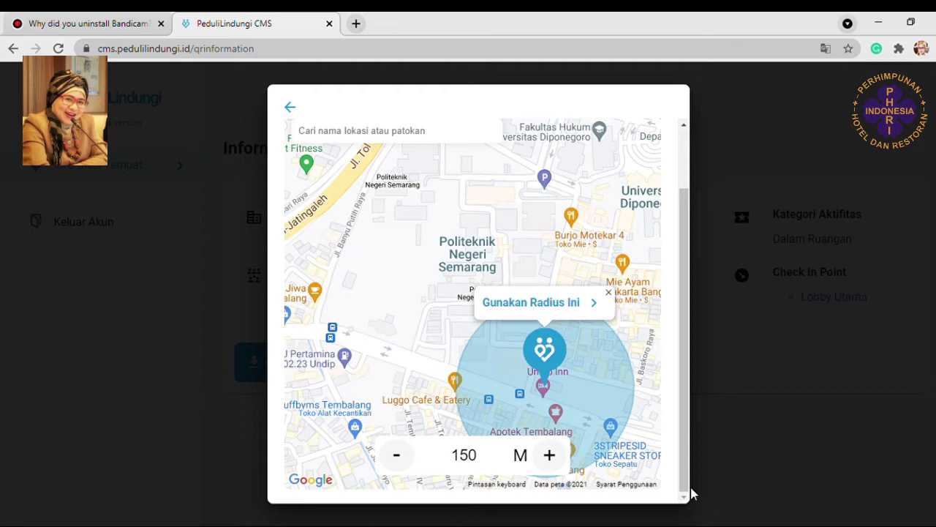
- Try raising the auto-checkout radius to 202 m, bring it back to 150 m, and return to the form
click(383, 138)
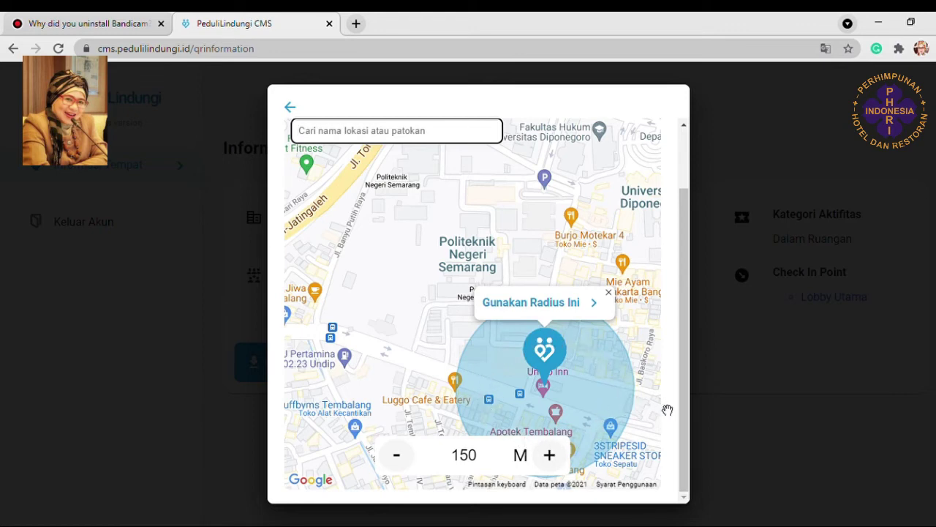
click(685, 428)
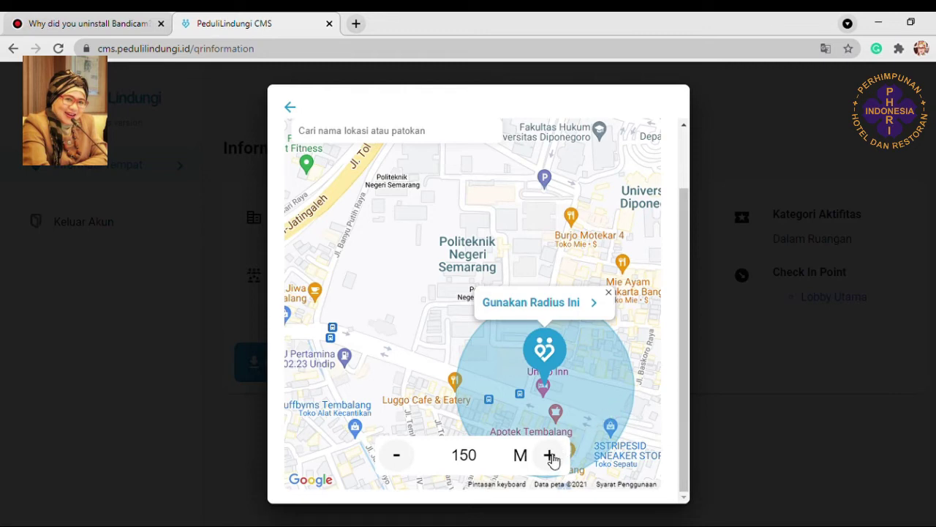
drag(552, 457, 552, 457)
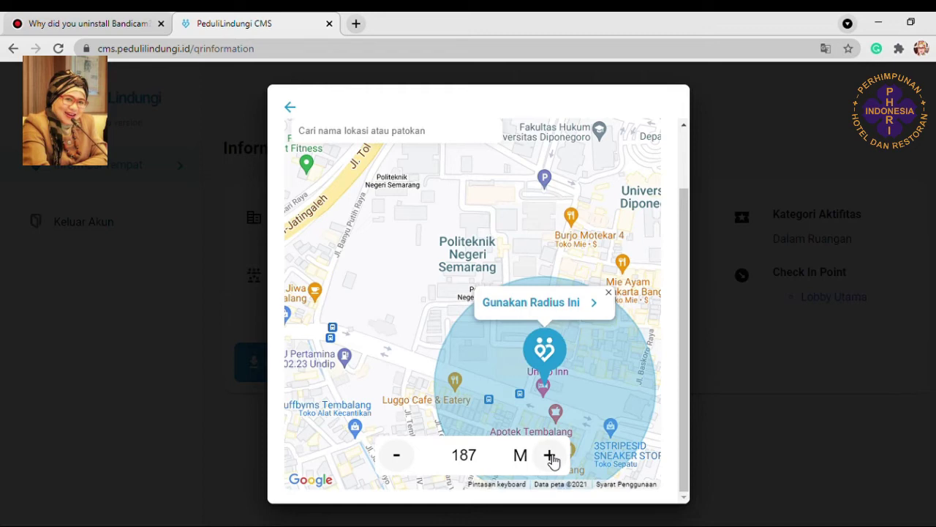
drag(553, 457, 552, 458)
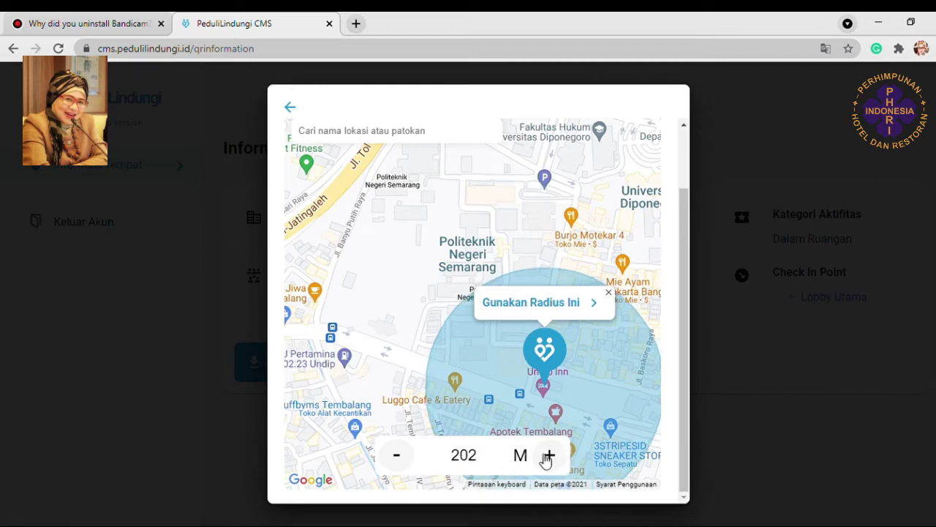
drag(402, 458, 401, 458)
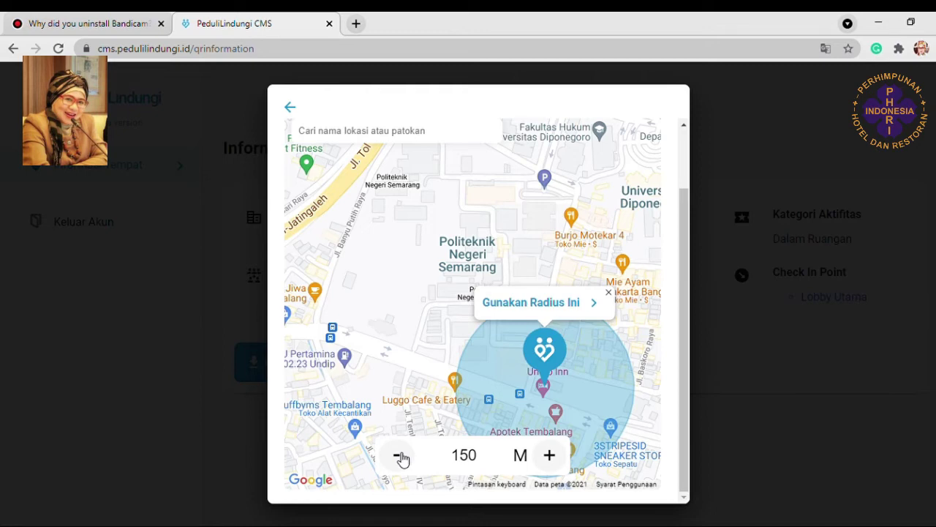
click(290, 109)
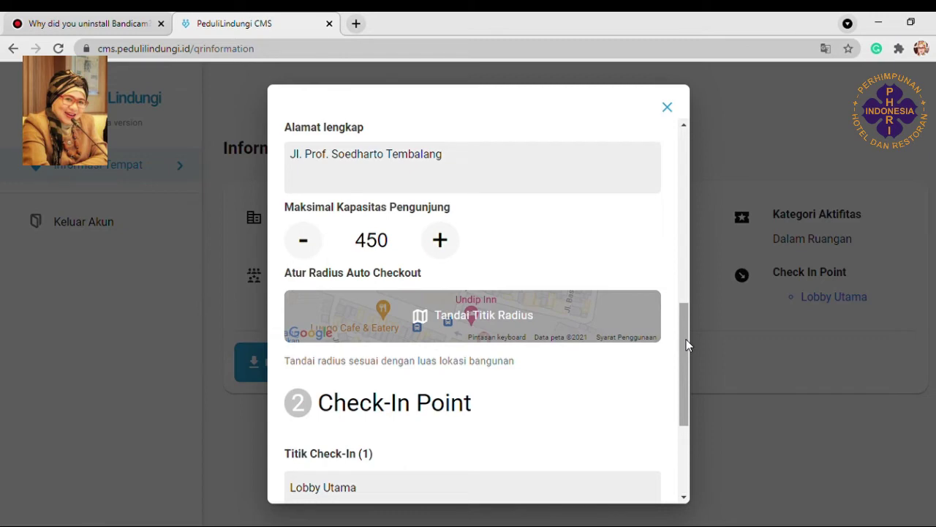
- Try repositioning the marker on the Lobby Utama check-in radius map, and leave the map without applying the radius
drag(687, 344, 693, 419)
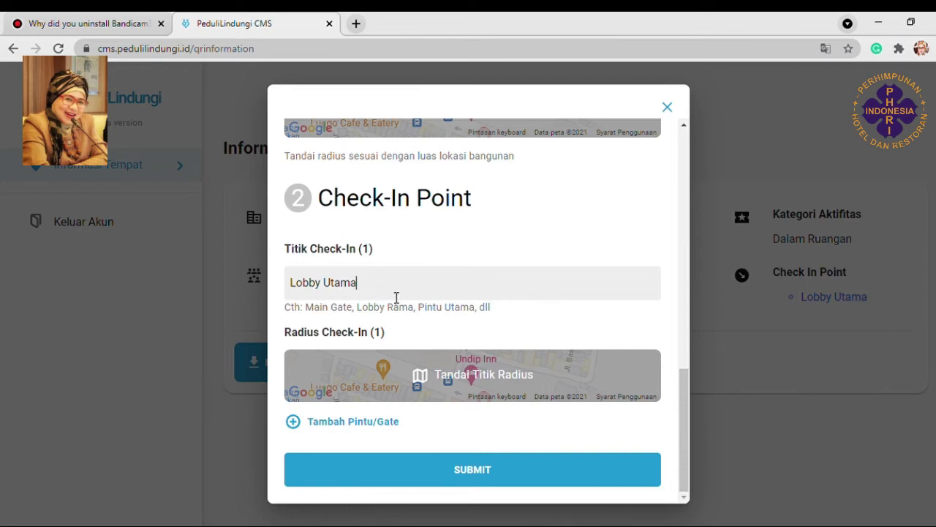
click(485, 373)
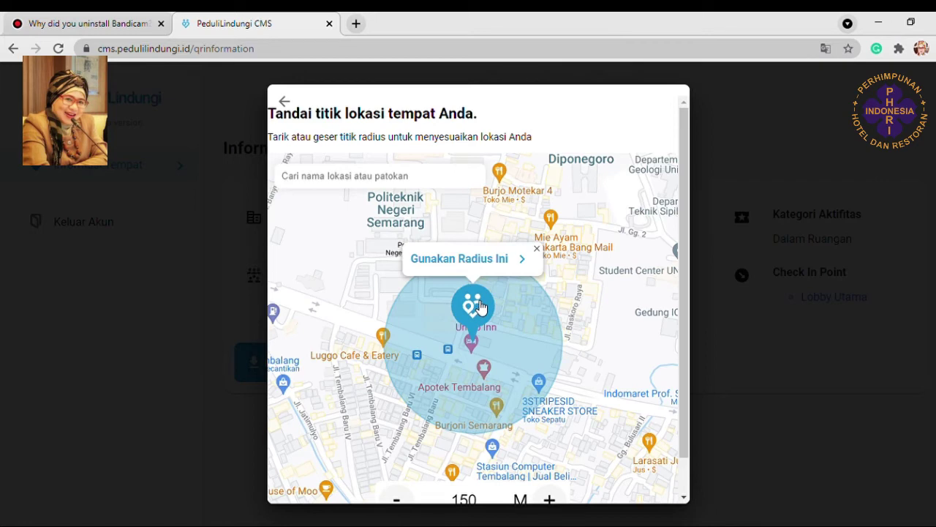
mouse_move(479, 307)
mouse_down()
mouse_move(412, 261)
mouse_move(345, 241)
mouse_move(364, 253)
mouse_move(415, 249)
mouse_move(471, 272)
mouse_move(523, 326)
mouse_up()
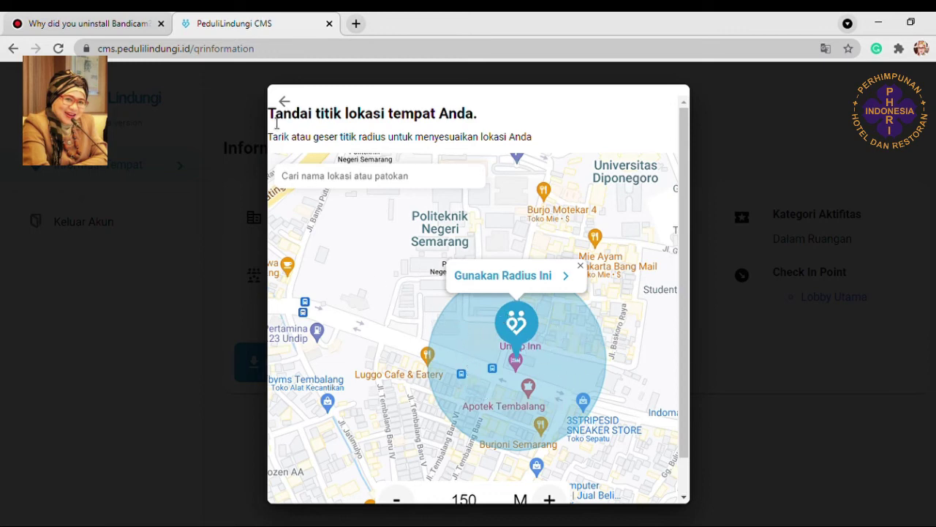
click(286, 102)
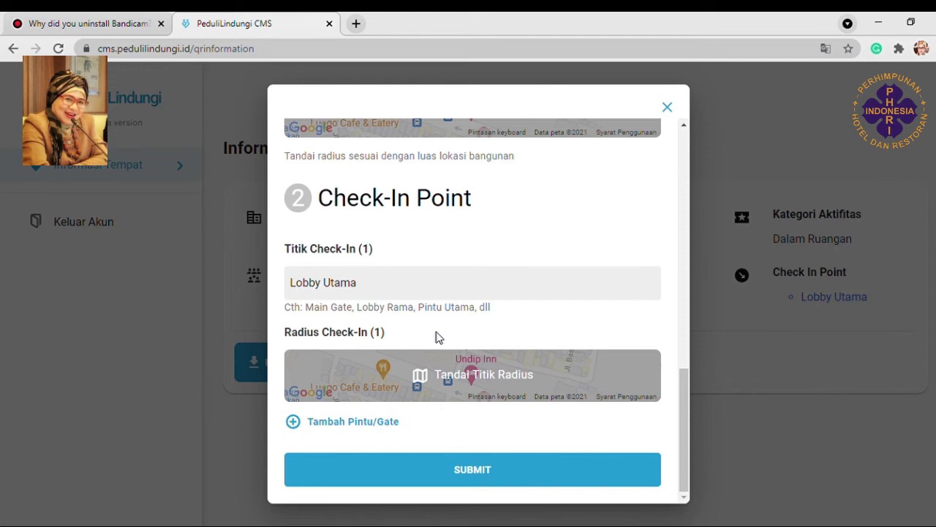
- Add a second check-in point to the hotel's form and go to its empty name entry
click(327, 424)
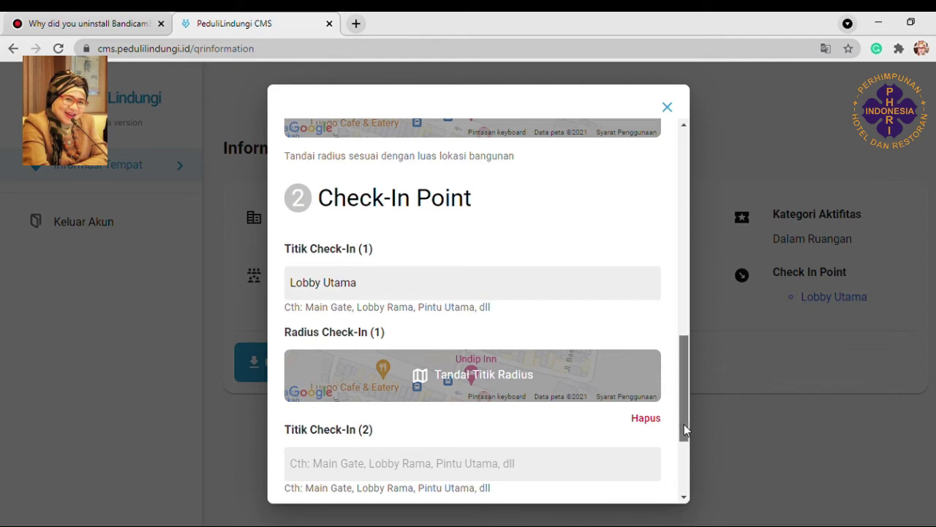
drag(685, 428, 689, 456)
scroll(692, 463, down, 1)
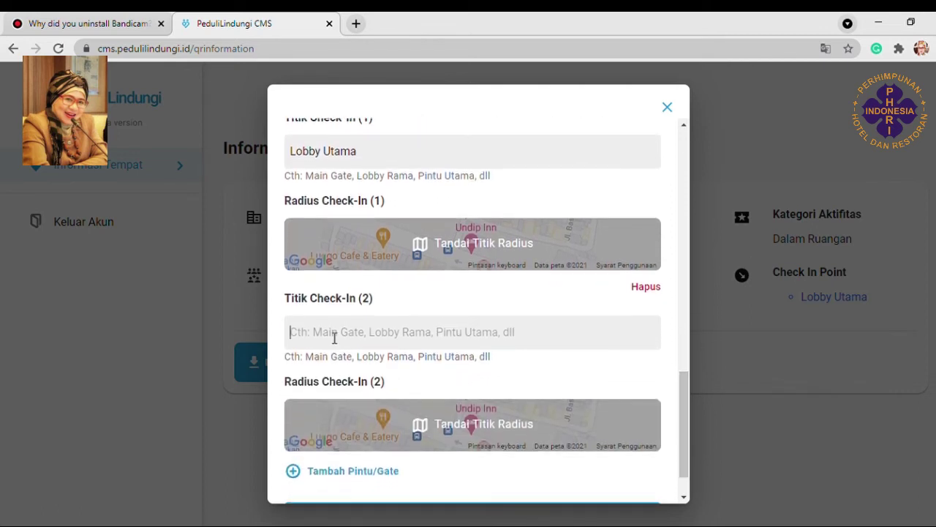
- Name the second check-in point Staff Gate and apply the 150 m radius around Undip Inn to it
text(Sta)
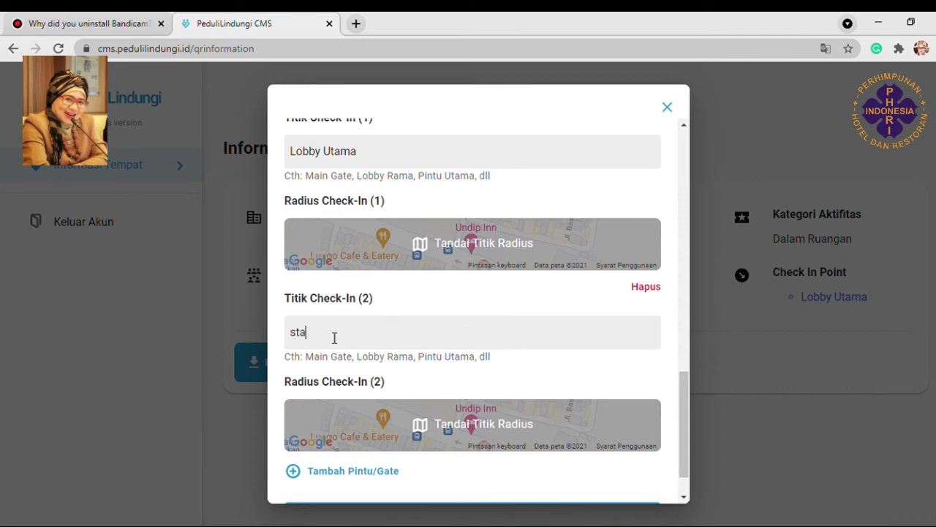
text(ff )
text(Gate)
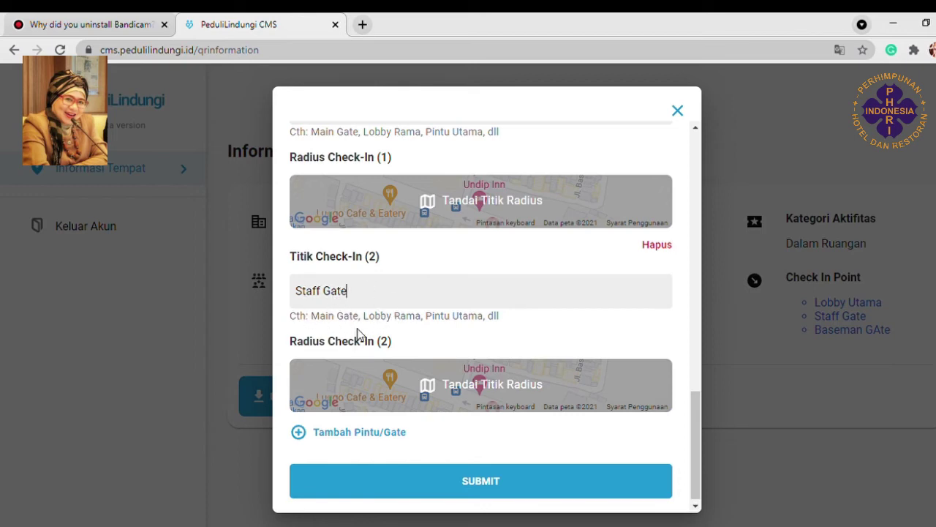
click(497, 390)
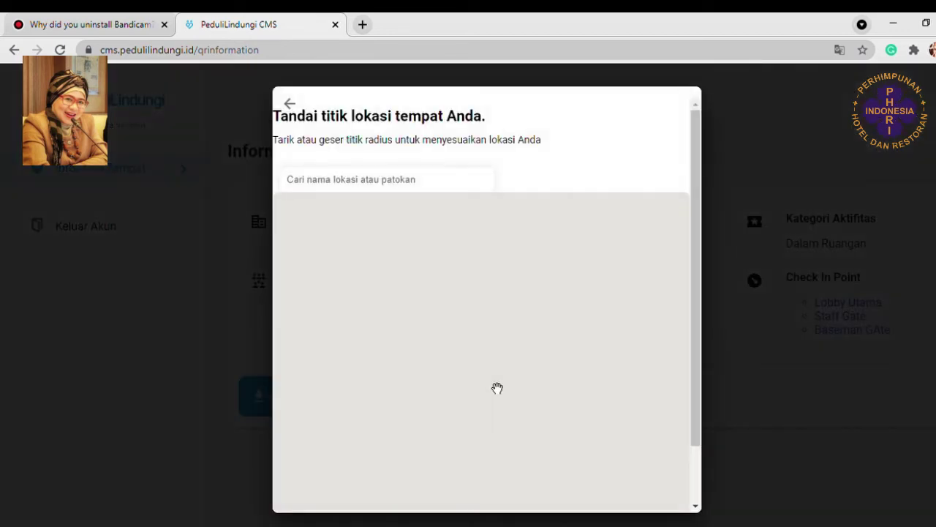
scroll(497, 387, down, 1)
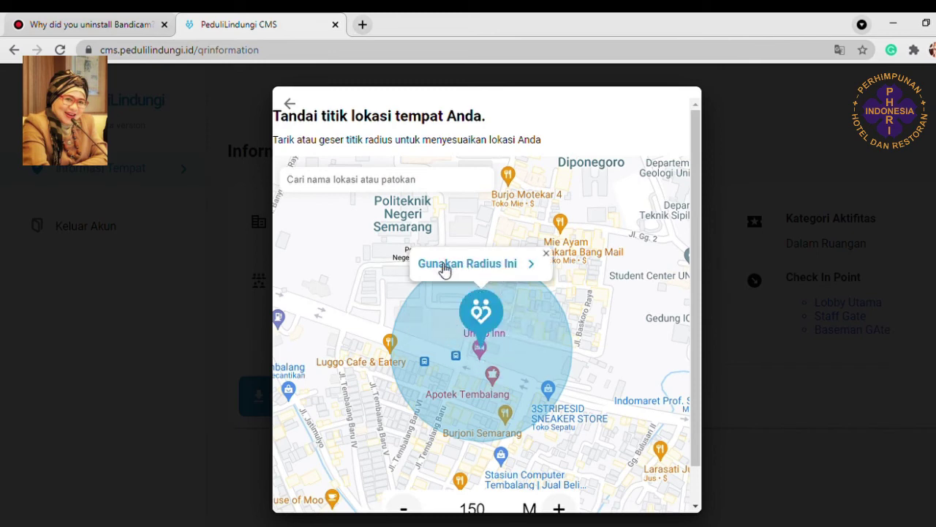
click(501, 266)
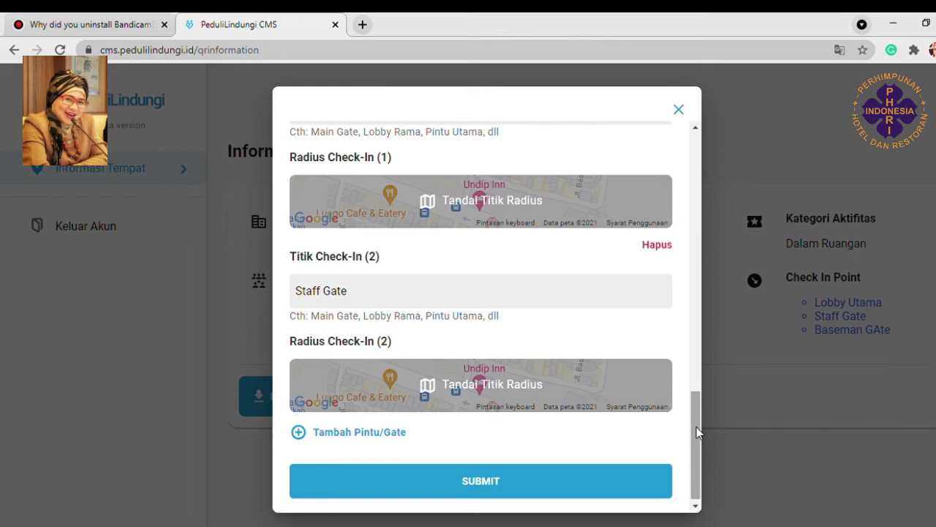
- Add a third check-in point to the form and name it Basement Gate
click(379, 434)
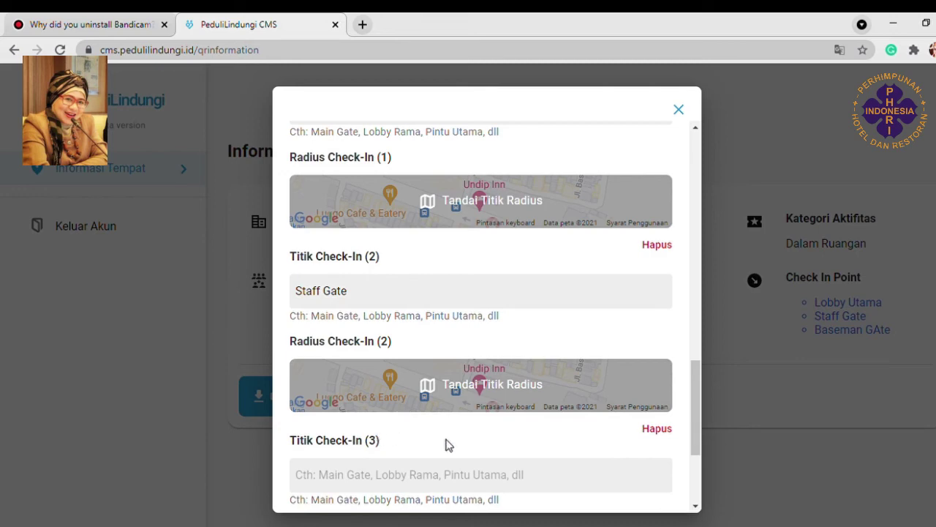
drag(696, 425, 697, 477)
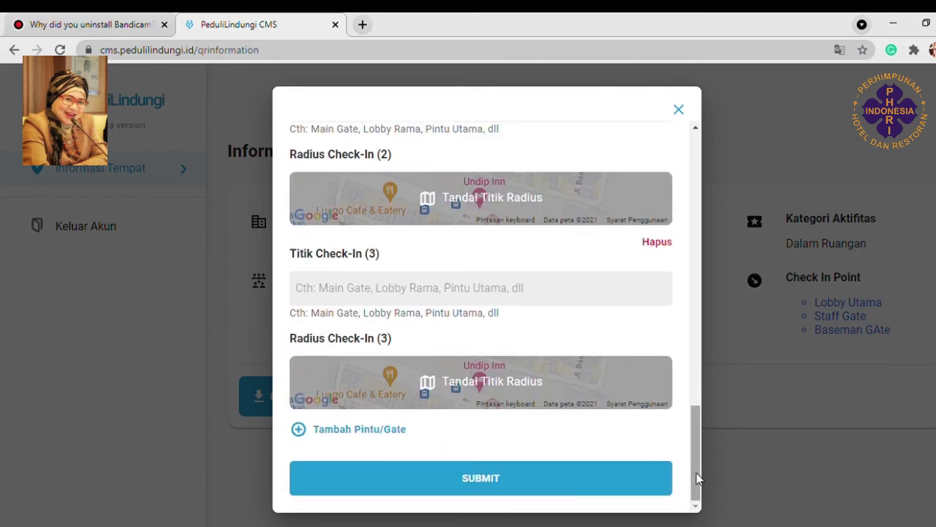
click(322, 290)
text(B)
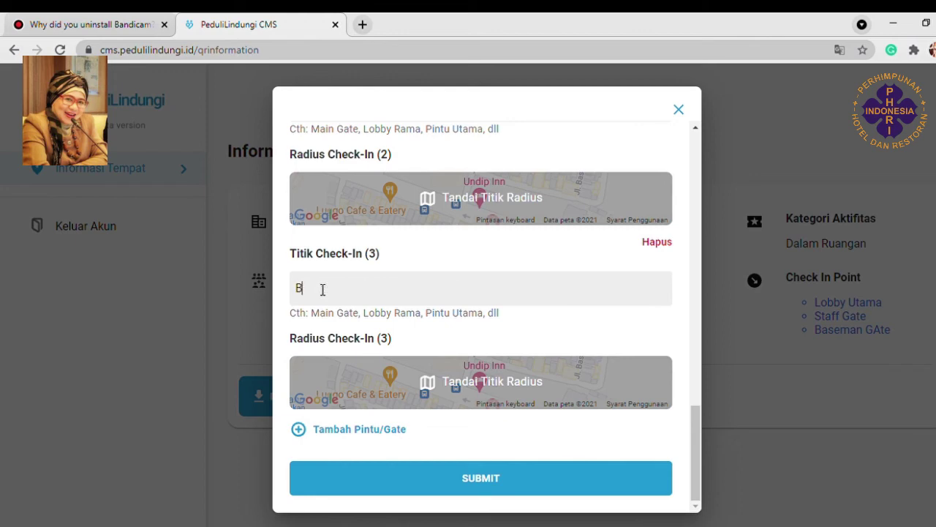
text(asement Gate)
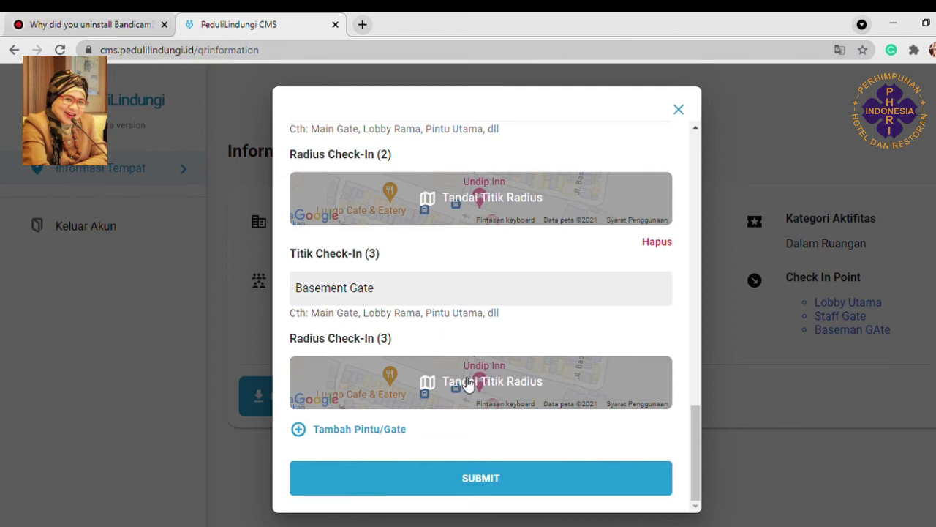
- Apply the 150 m radius to the Basement Gate check-in point, then submit the form and confirm the entered data
click(462, 381)
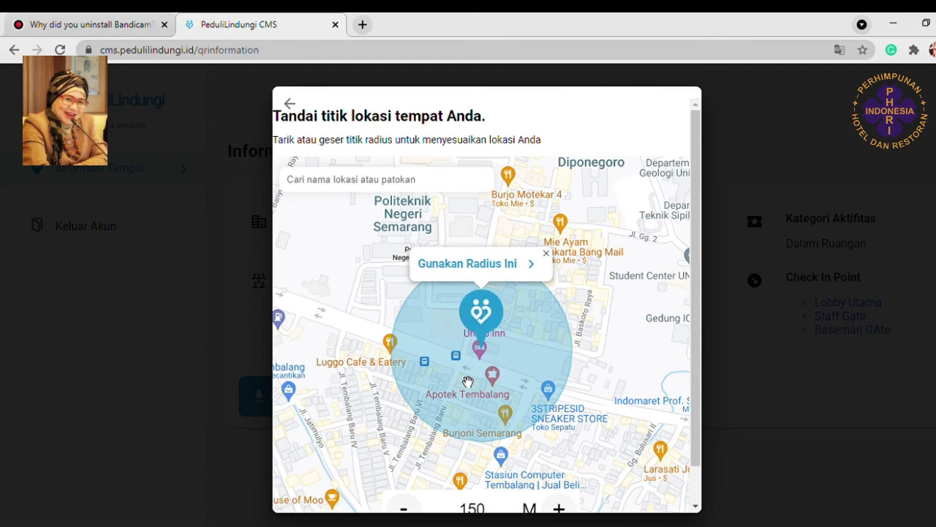
click(494, 265)
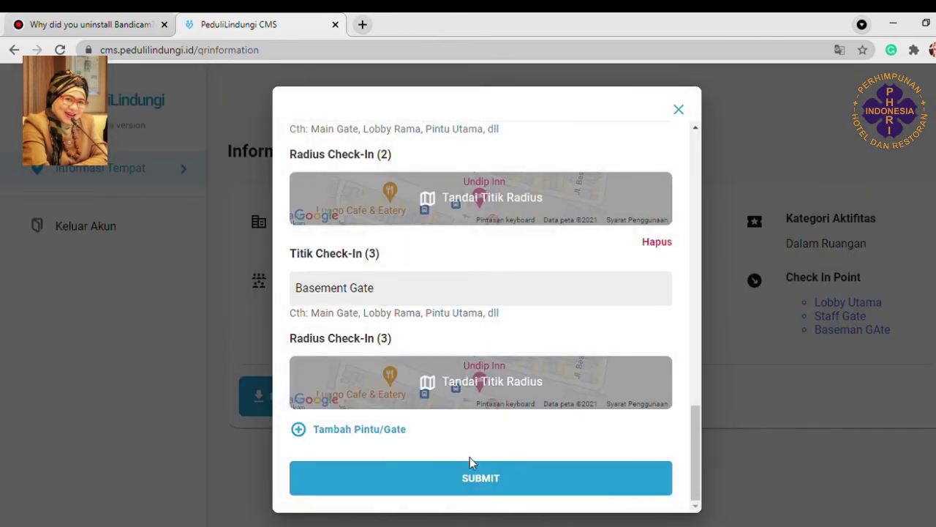
click(481, 479)
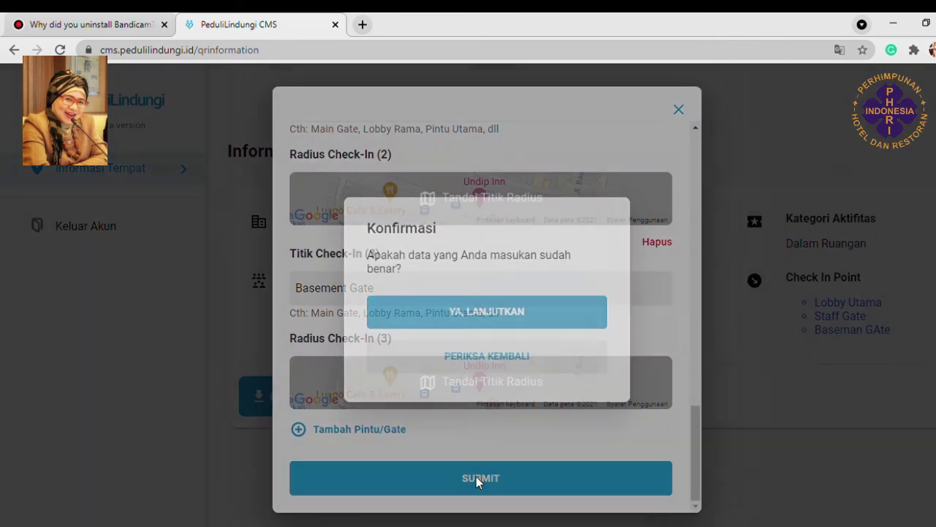
click(492, 312)
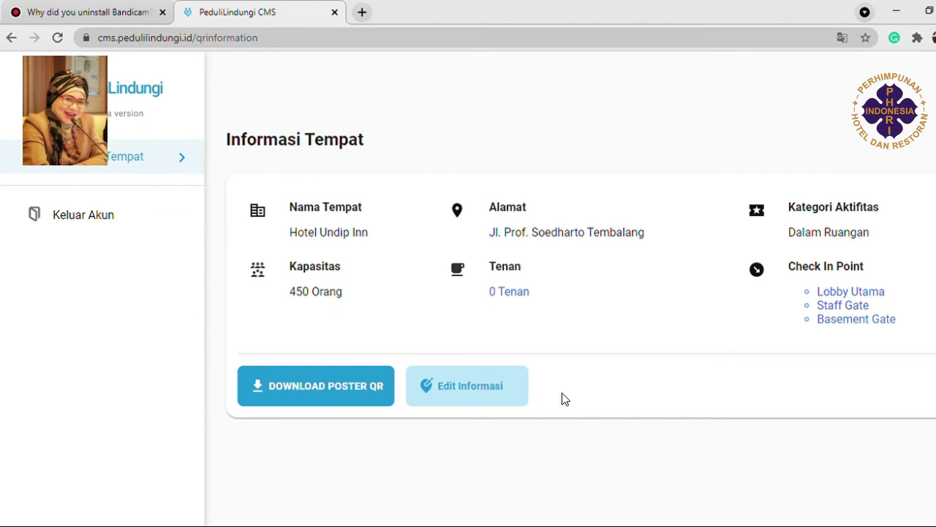
- Set up a QR poster download for Staff Gate in Bahasa Indonesia, with Poster A3 / A4 as the poster type
click(332, 391)
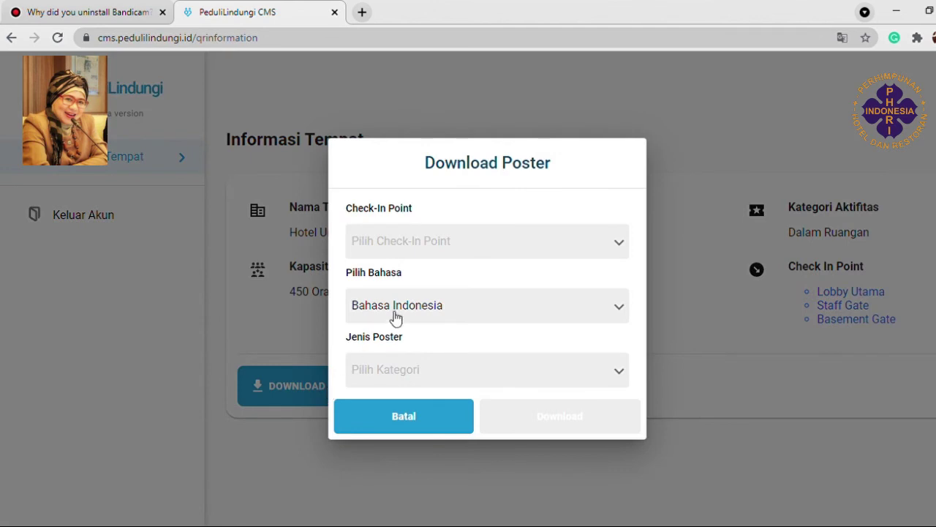
click(485, 246)
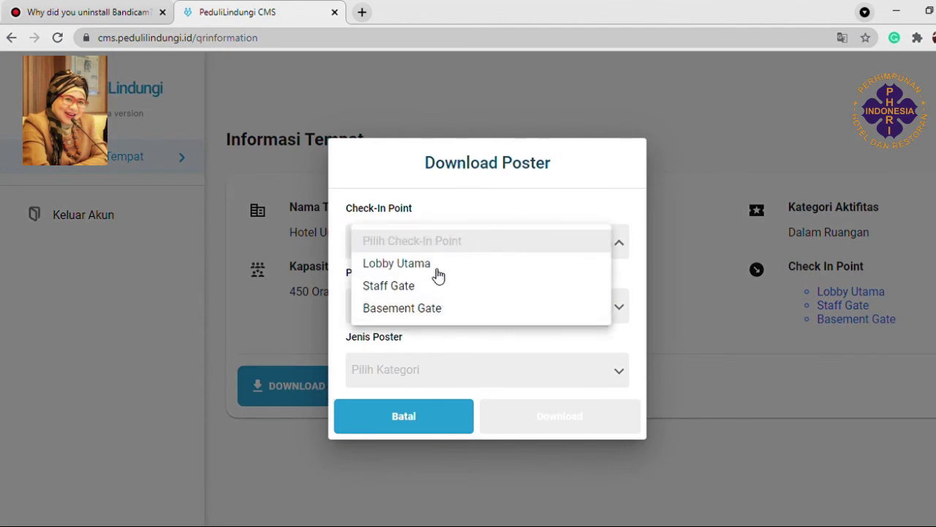
click(405, 286)
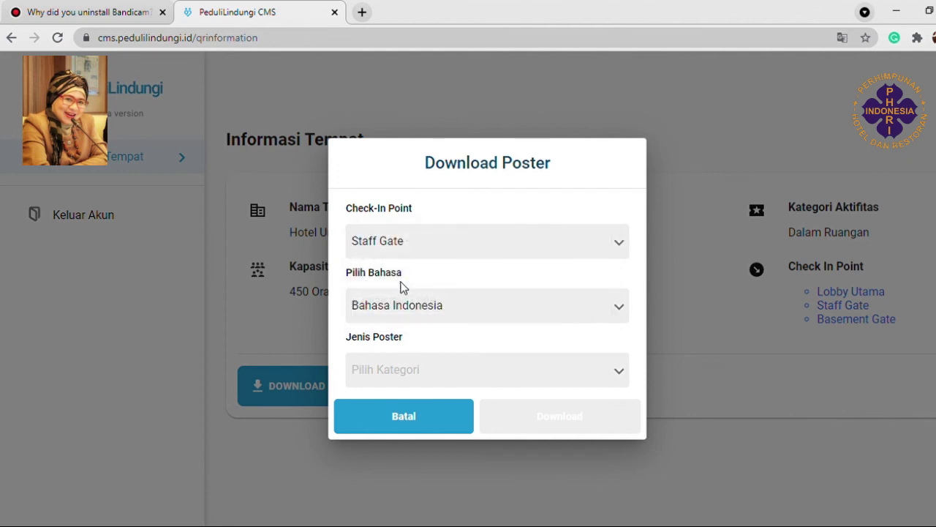
click(450, 309)
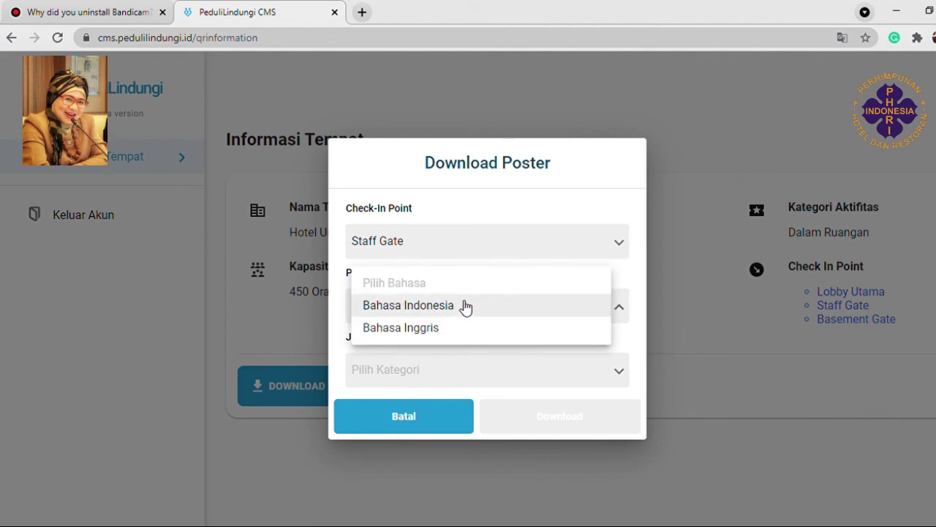
click(464, 307)
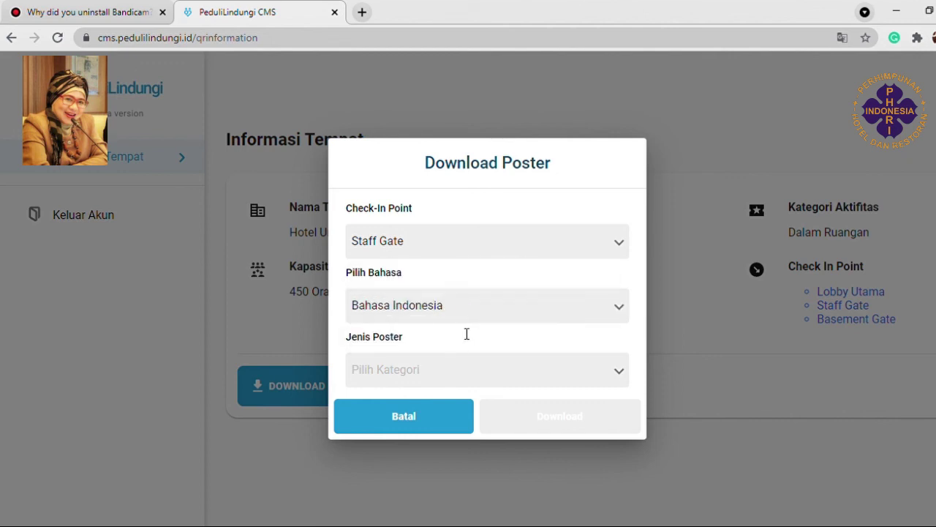
click(472, 371)
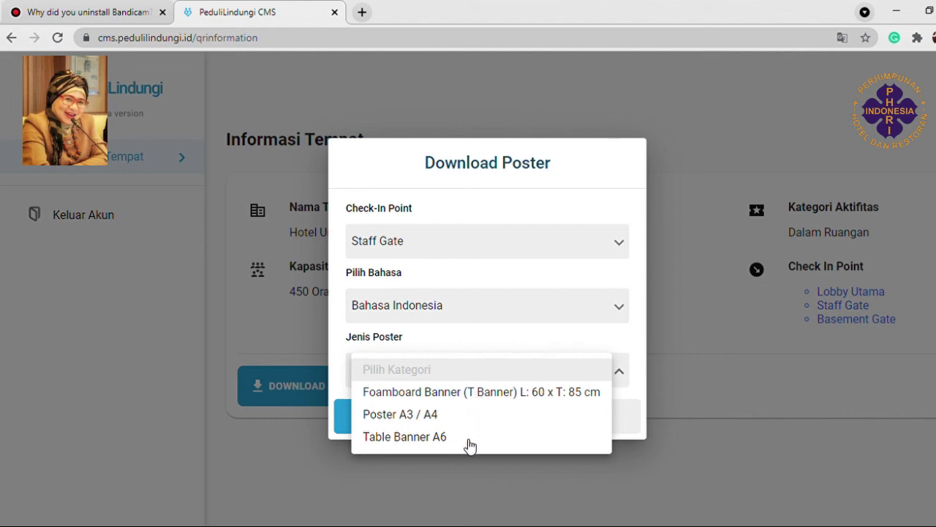
click(399, 414)
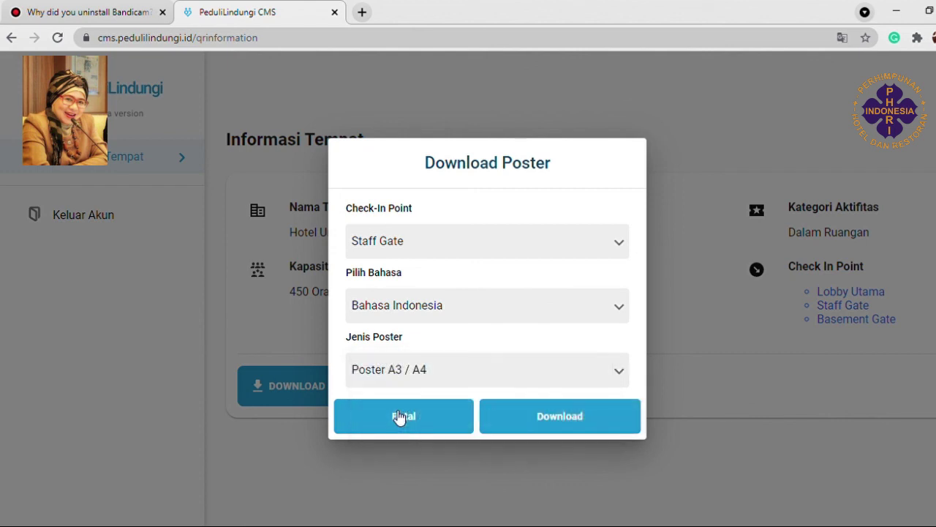
- Download the Staff Gate QR poster and open the downloaded zip archive
click(569, 419)
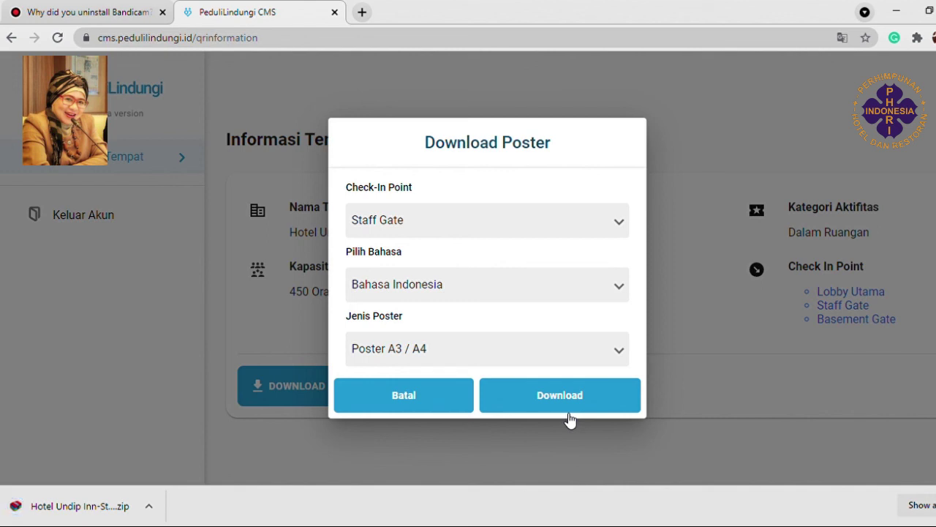
click(93, 511)
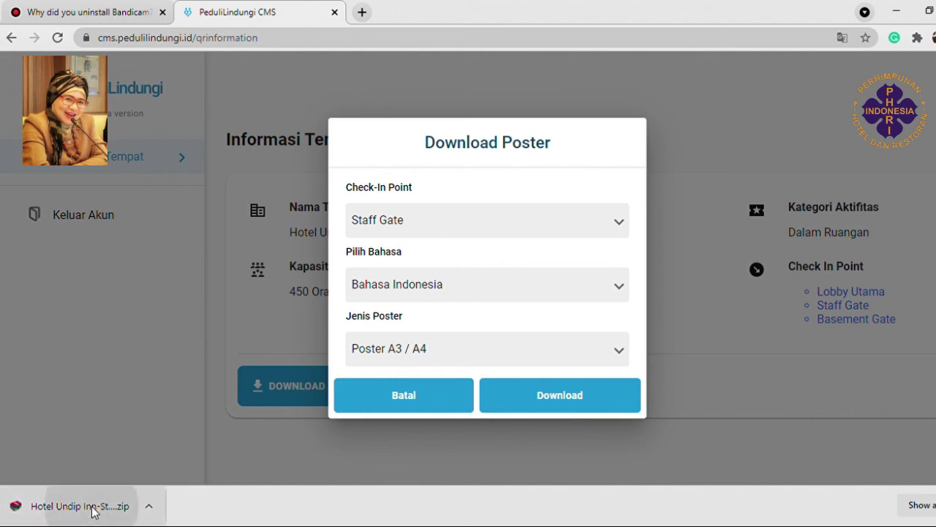